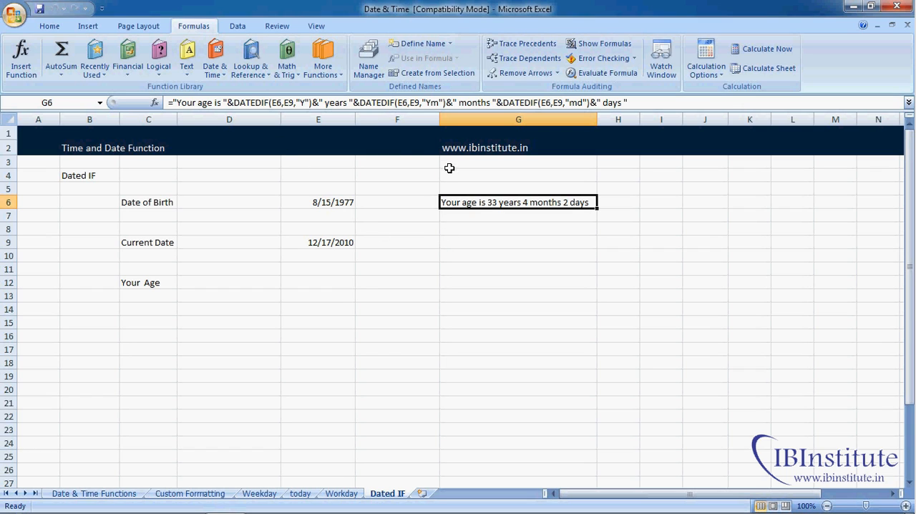
- Enter the formula =DATEDIF(E6,E9,"Y") in cell E12 to calculate the age in years
left_click(327, 284)
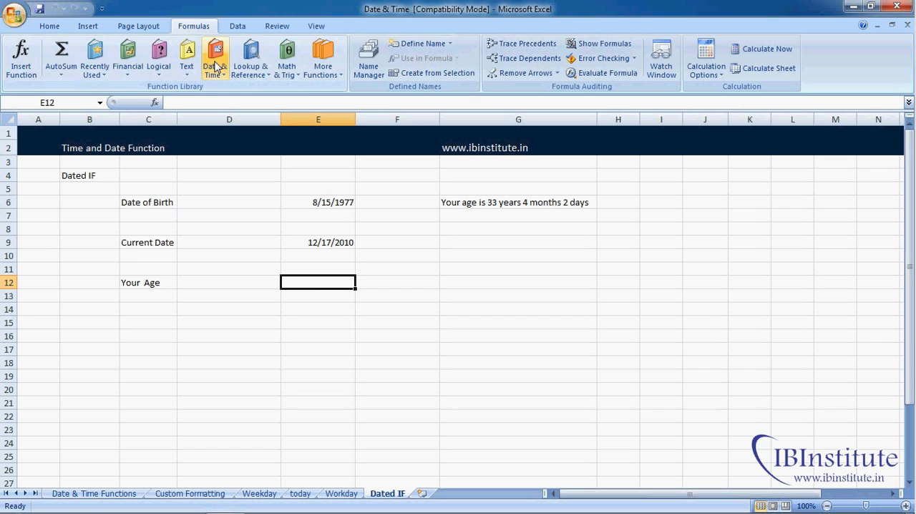
left_click(215, 68)
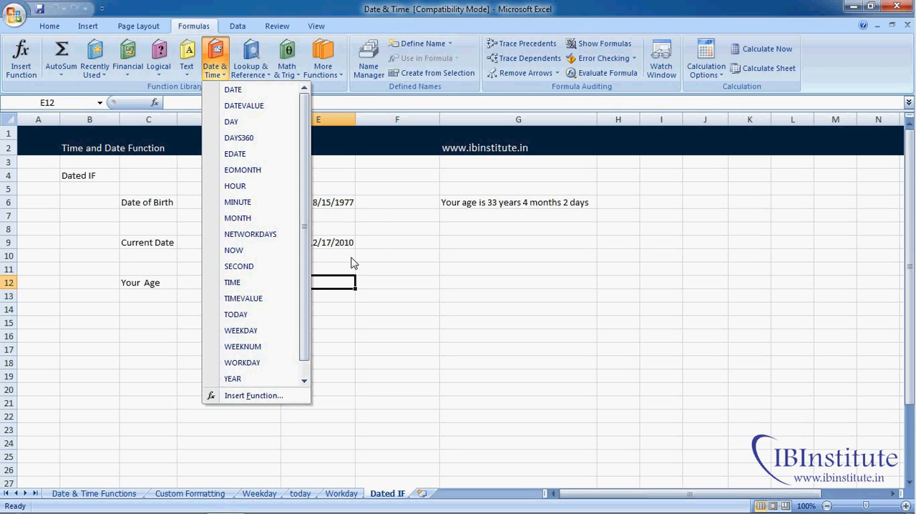
left_click(330, 289)
type("=")
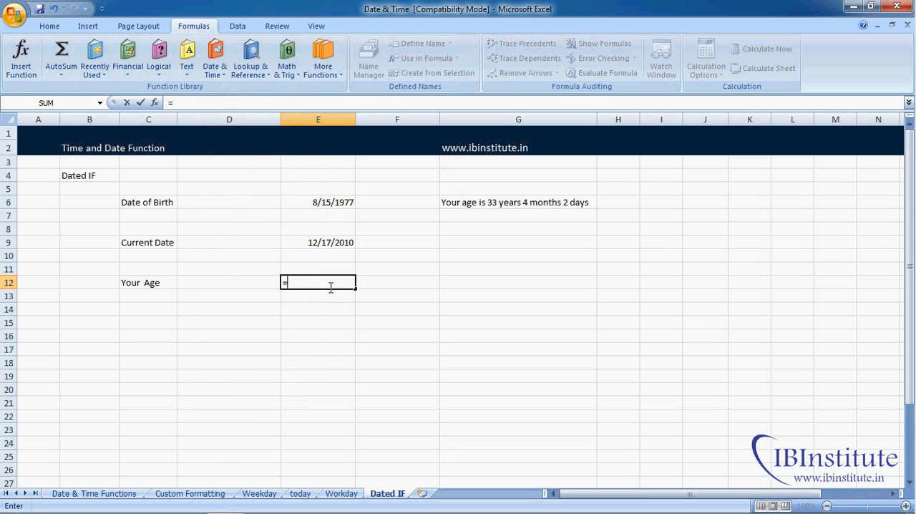
type("dat")
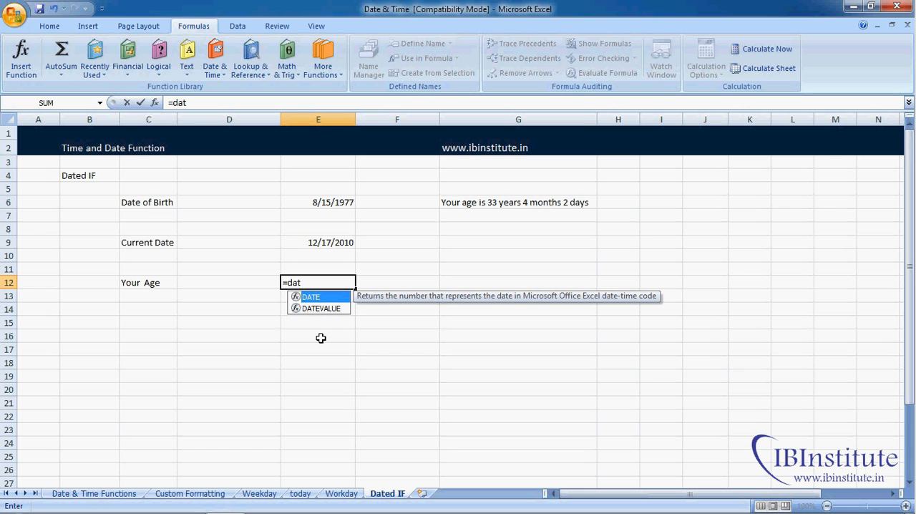
type("edif(")
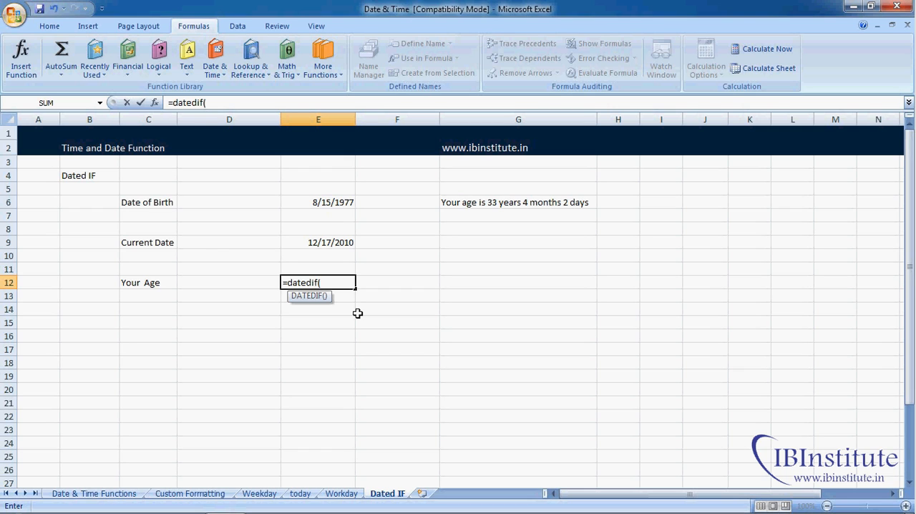
left_click(336, 203)
type(",")
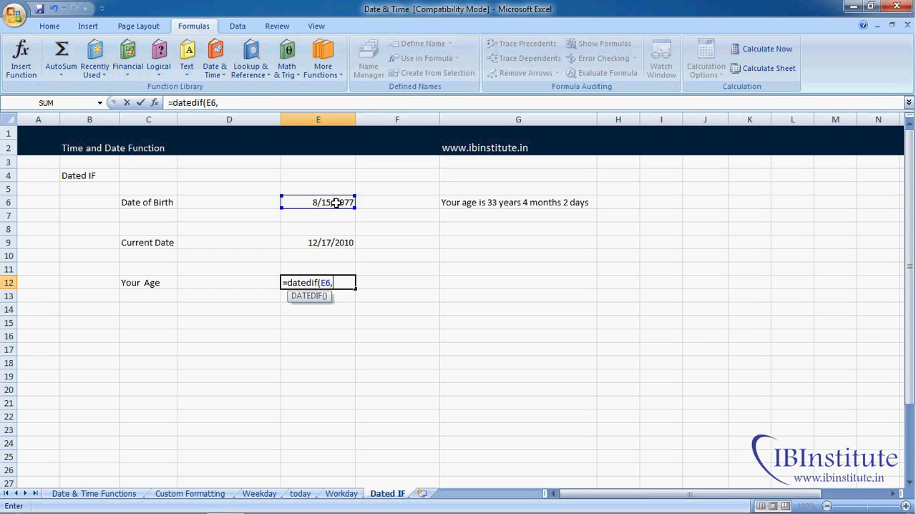
left_click(333, 243)
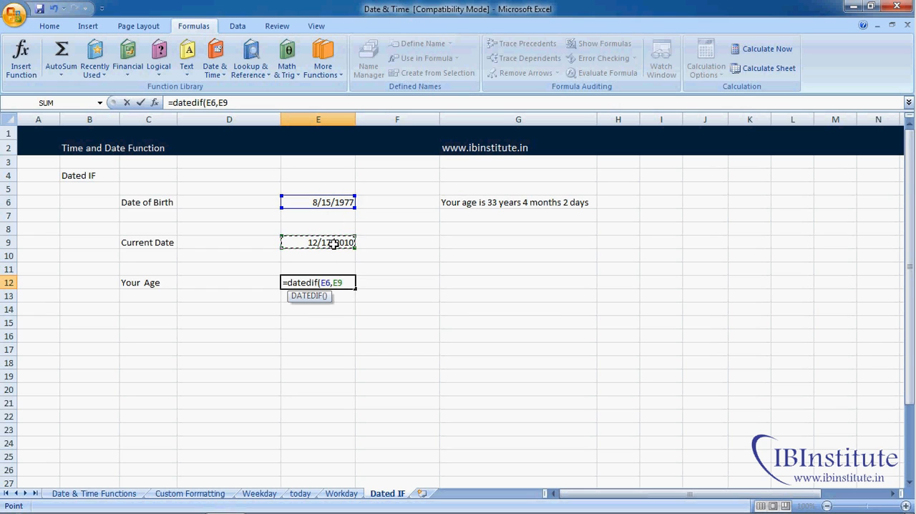
type(",")
type("\"Y\")")
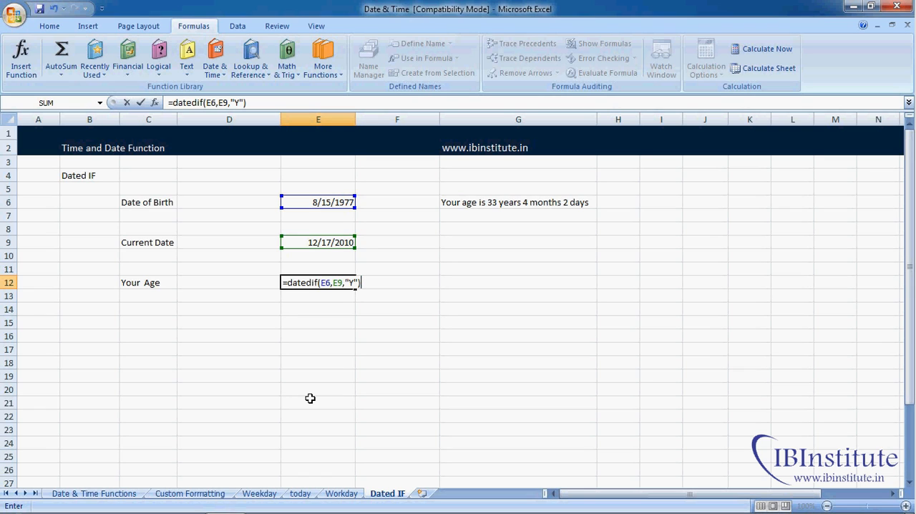
key("Return")
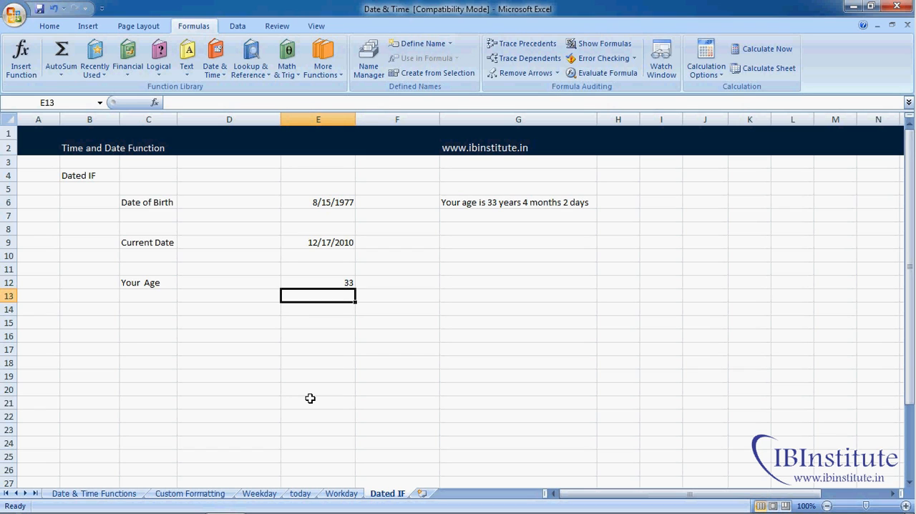
- Change the DATEDIF unit in cell E12 to "m" to return the age in total months
key("Up")
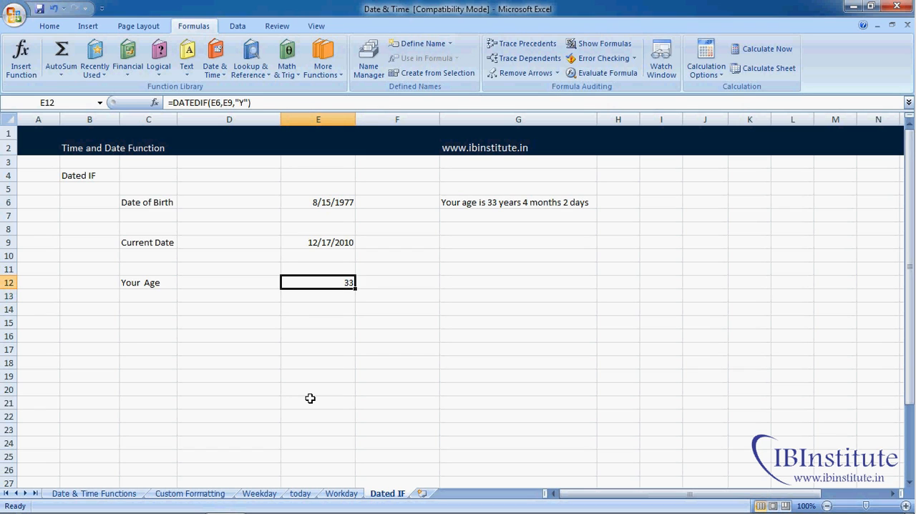
key("F2")
key("Left")
key("Left")
key("BackSpace")
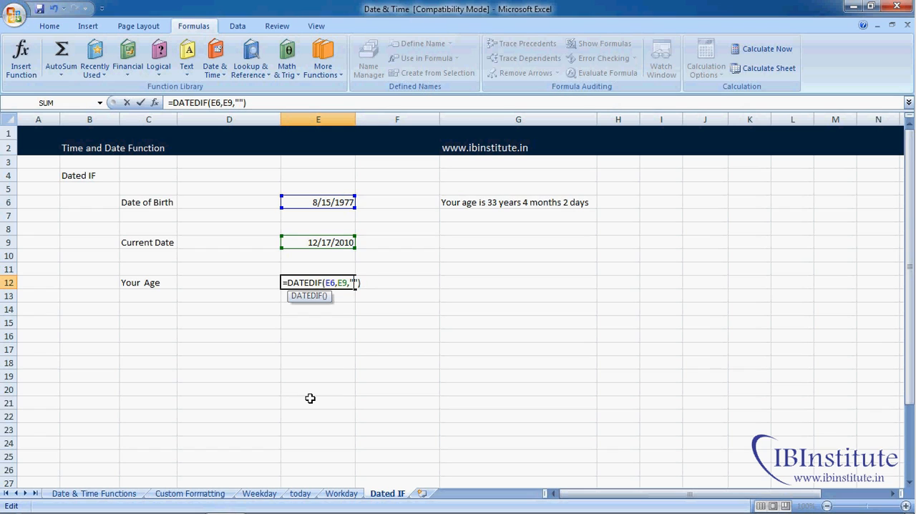
type("m")
key("Return")
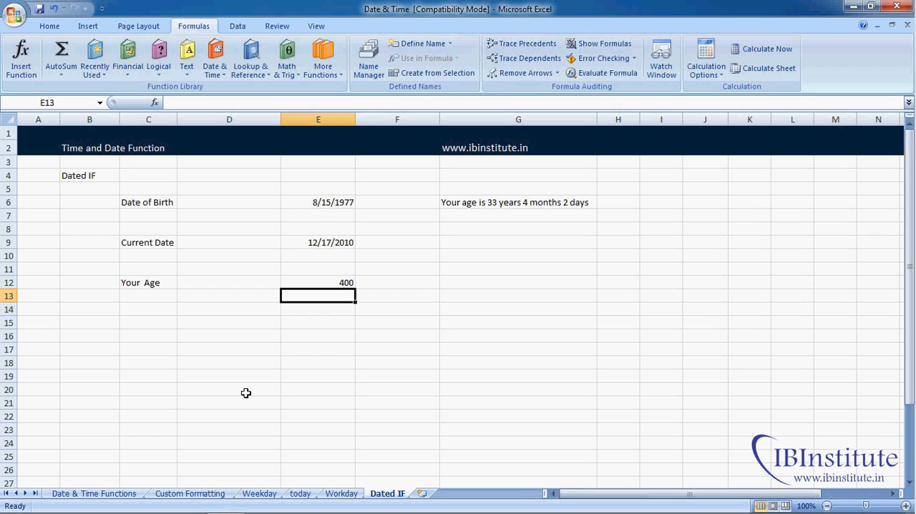
- Change the DATEDIF unit in cell E12 to "d" to return the age in total days
key("Up")
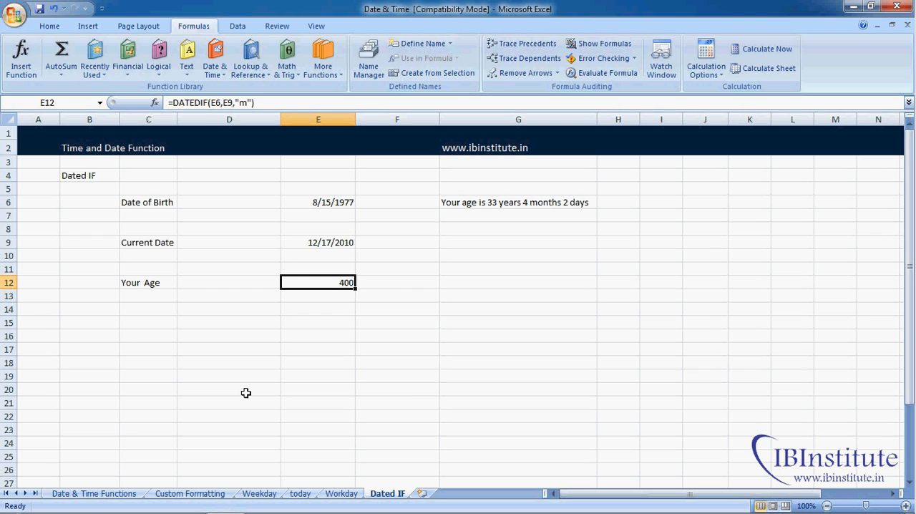
key("F2")
key("Left")
key("Left")
key("BackSpace")
type("d")
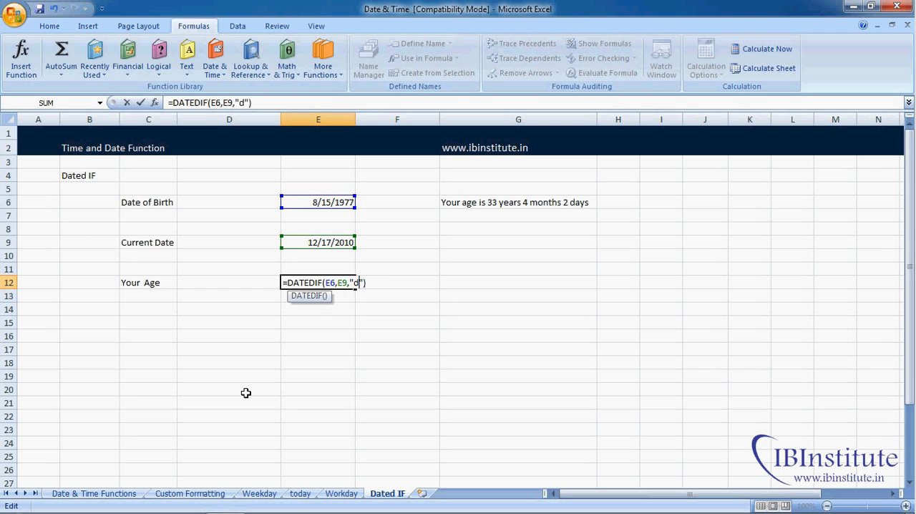
key("Return")
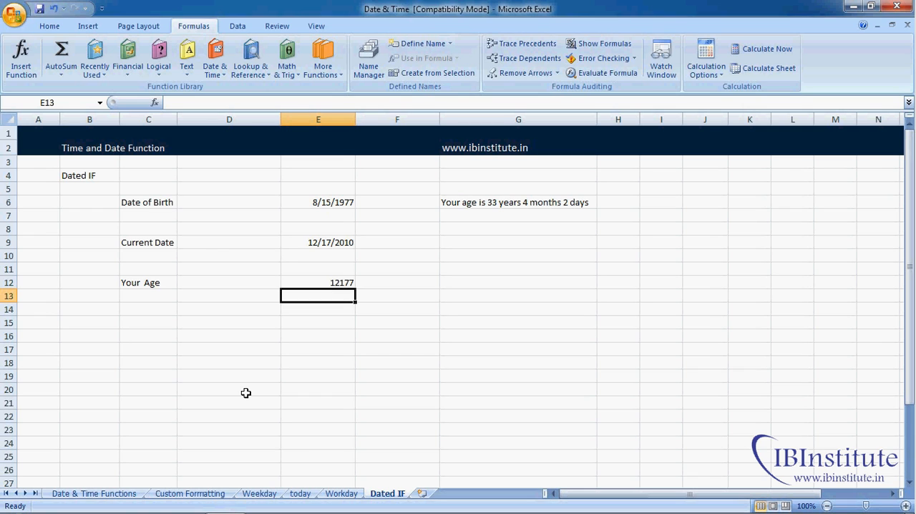
- Change the DATEDIF unit in cell E12 to "ym" to return the months beyond full years
key("Up")
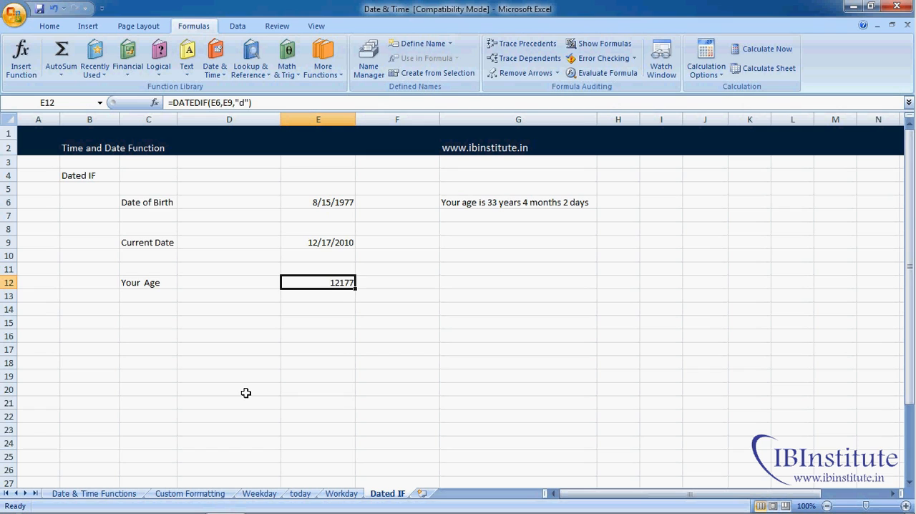
key("F2")
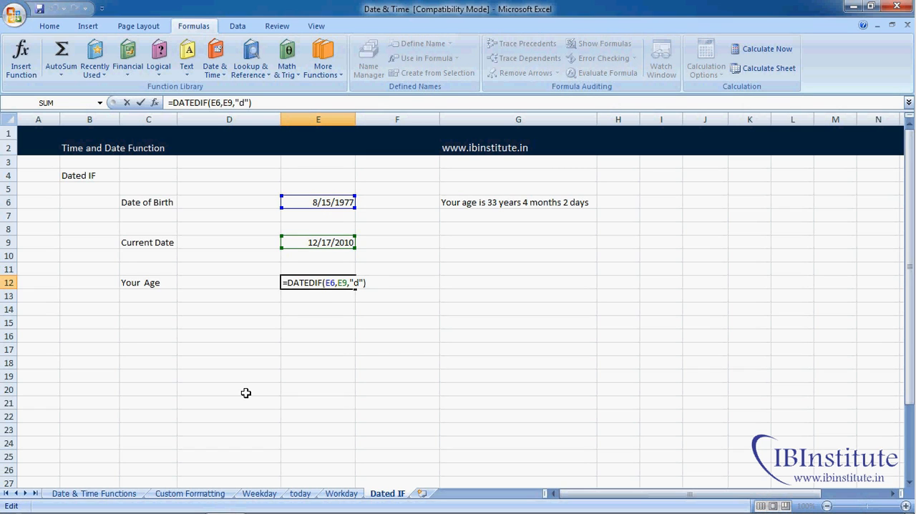
key("Left")
key("Left")
key("BackSpace")
type("ym")
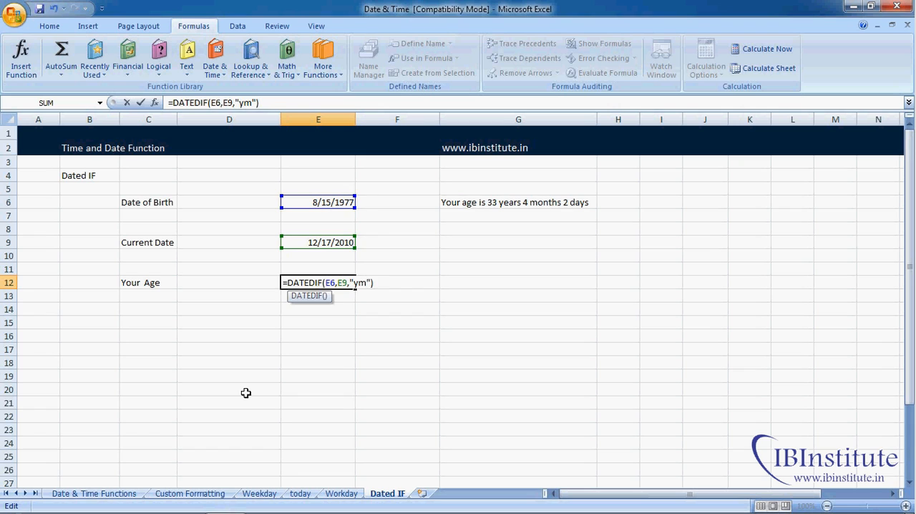
key("Return")
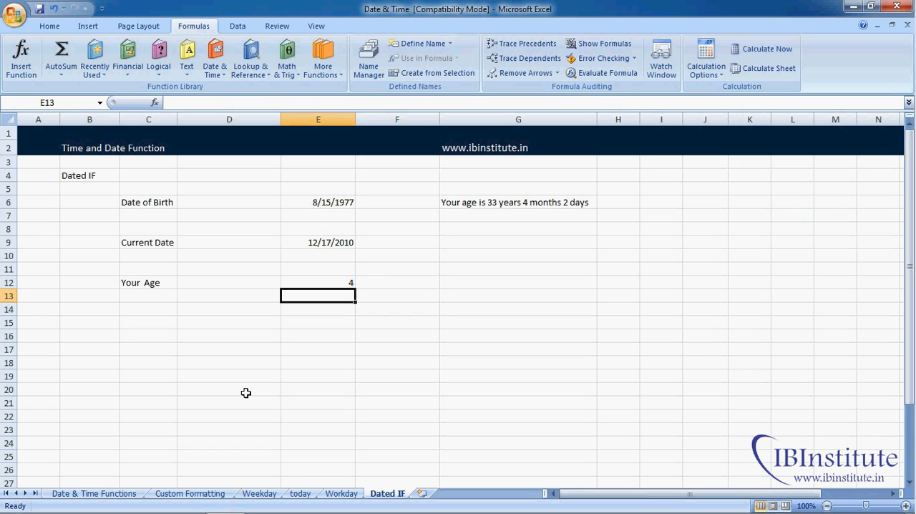
- Change the DATEDIF unit in cell E12 to "md" to return the days beyond full months
key("Up")
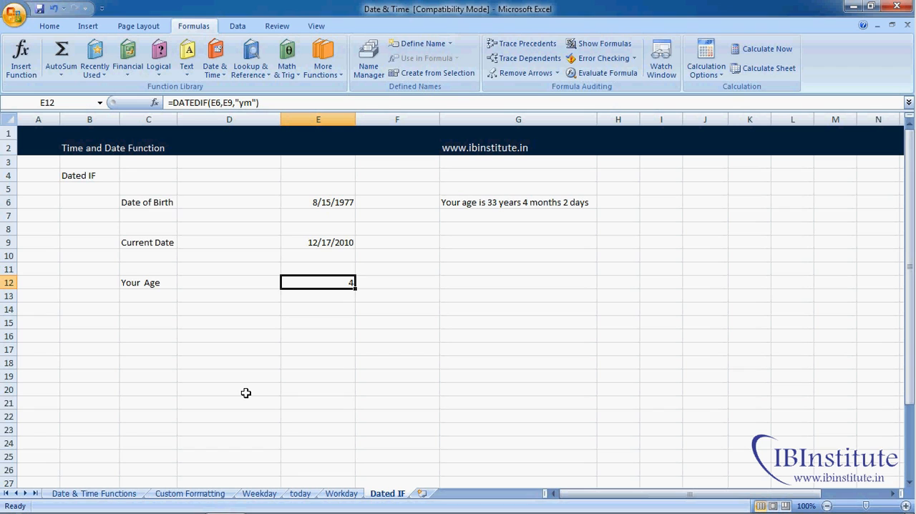
key("F2")
key("Left")
key("Left")
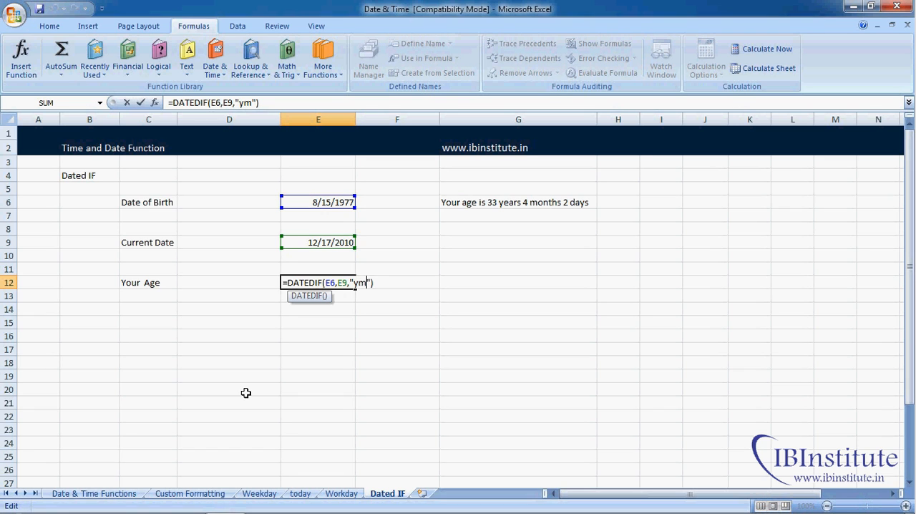
key("BackSpace")
key("BackSpace")
type("md")
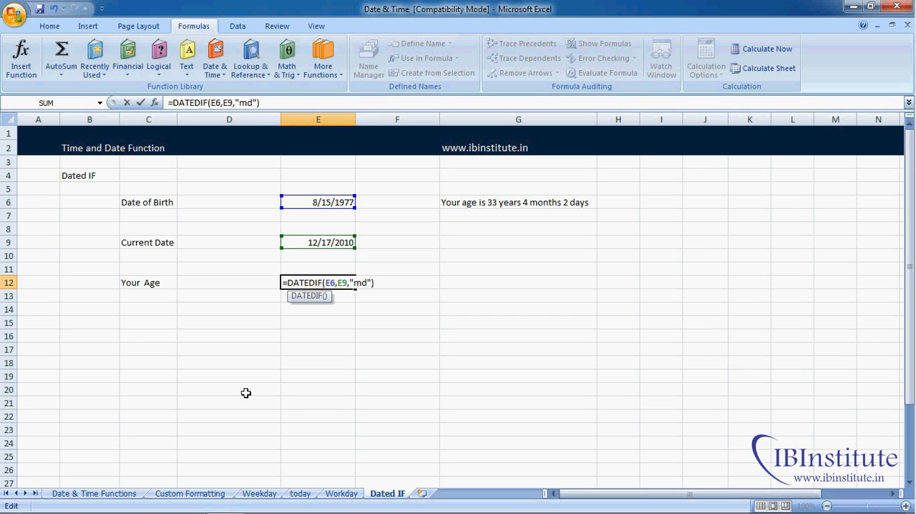
key("Return")
- Clear cell E12 and start a new formula there with the text ="Your age is "
key("Up")
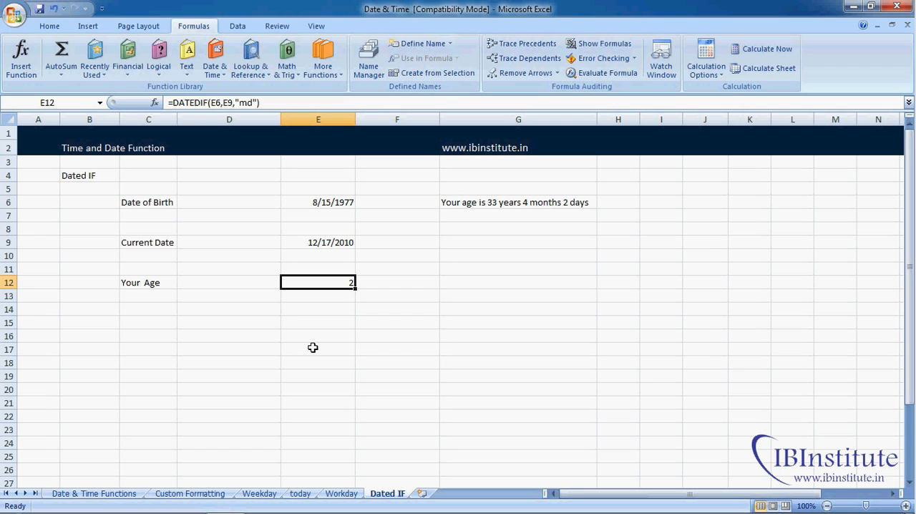
key("Delete")
type("=")
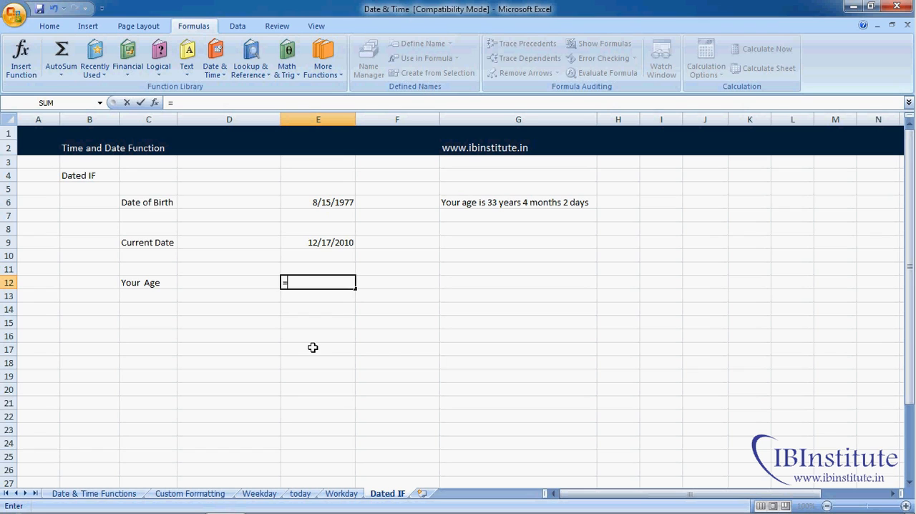
type("\"Your age is \"")
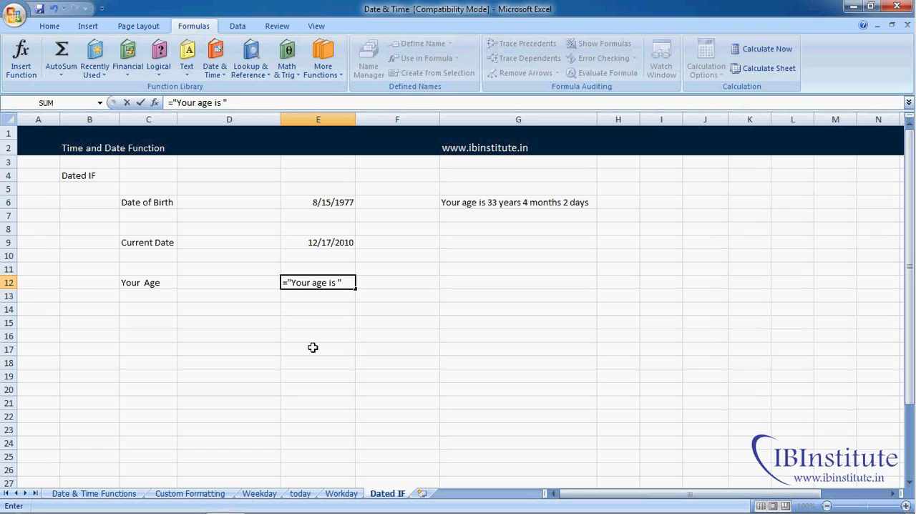
type("&datedif")
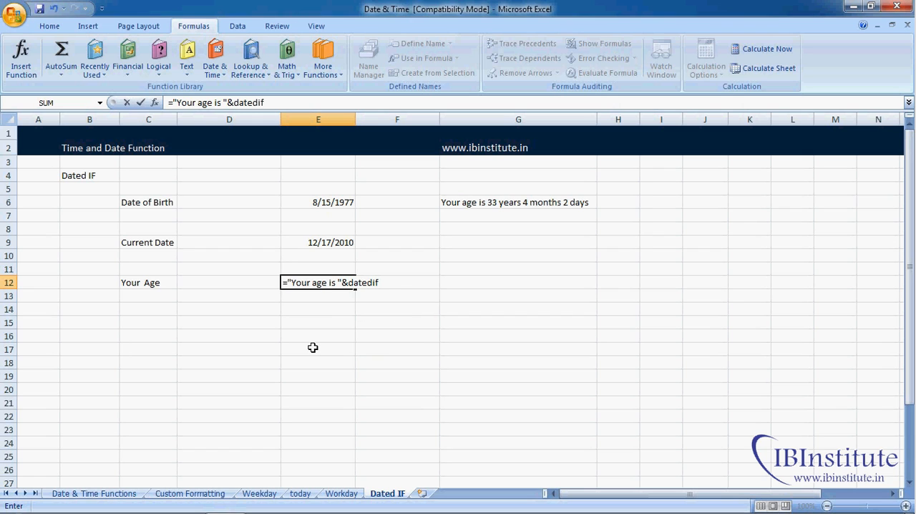
type("(")
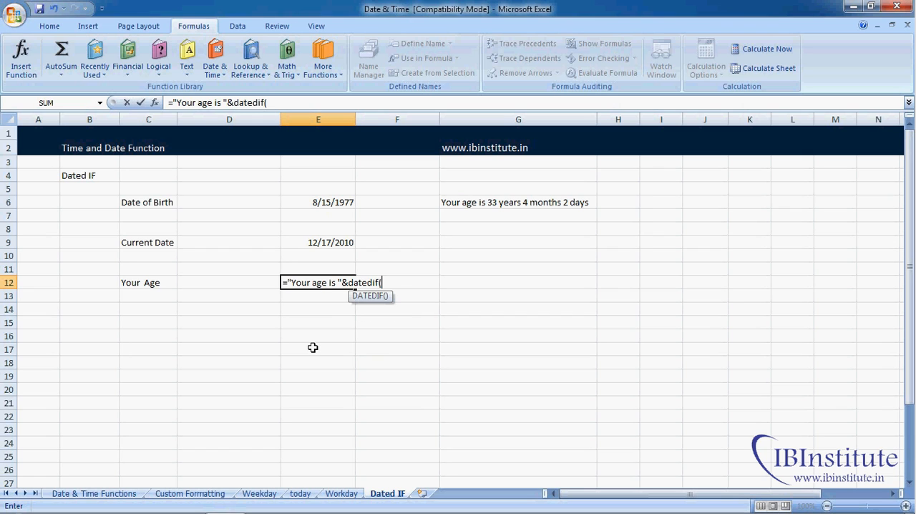
- Append &datedif(E6,E9,"Y") to the text in E12's formula to add the number of full years
left_click(342, 201)
type(",")
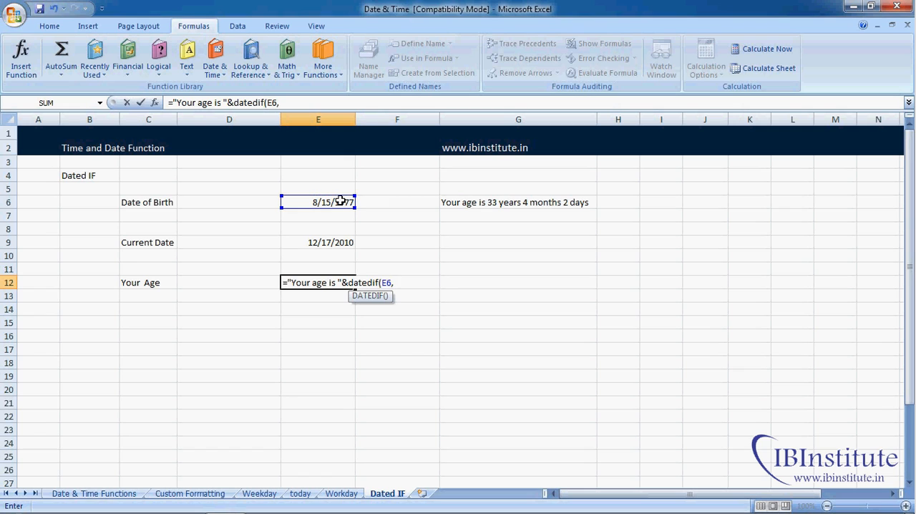
left_click(339, 242)
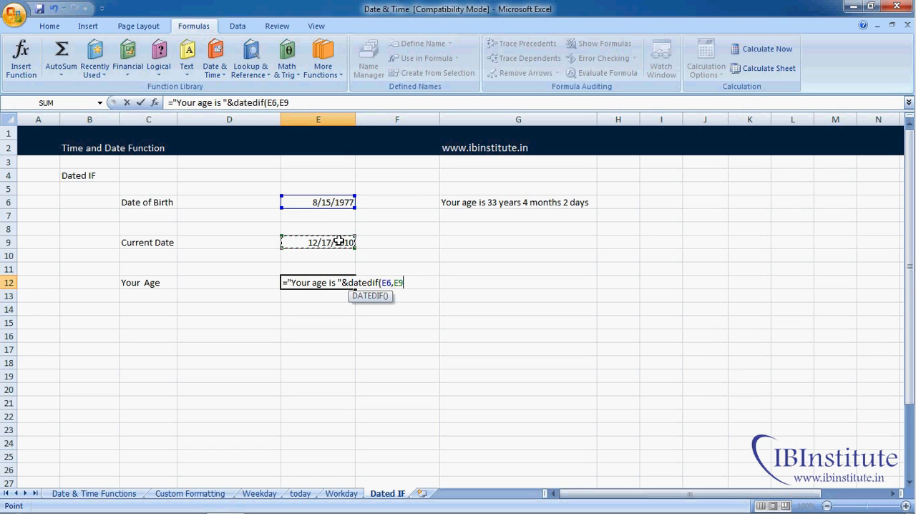
type(",")
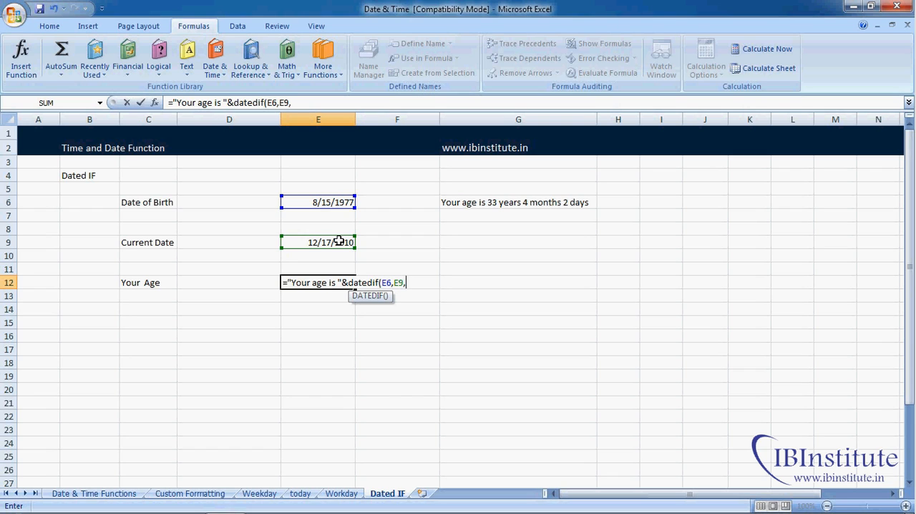
type("\"Y\")")
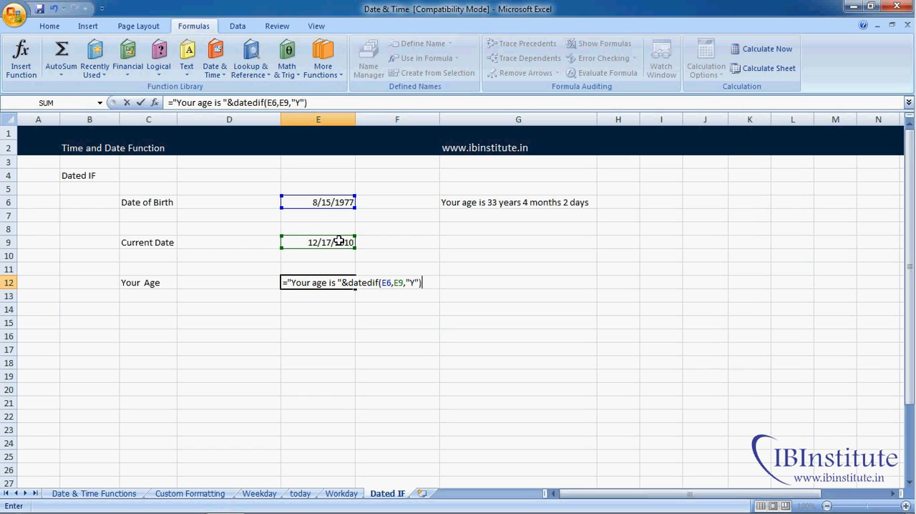
type("&")
type("\" Yea")
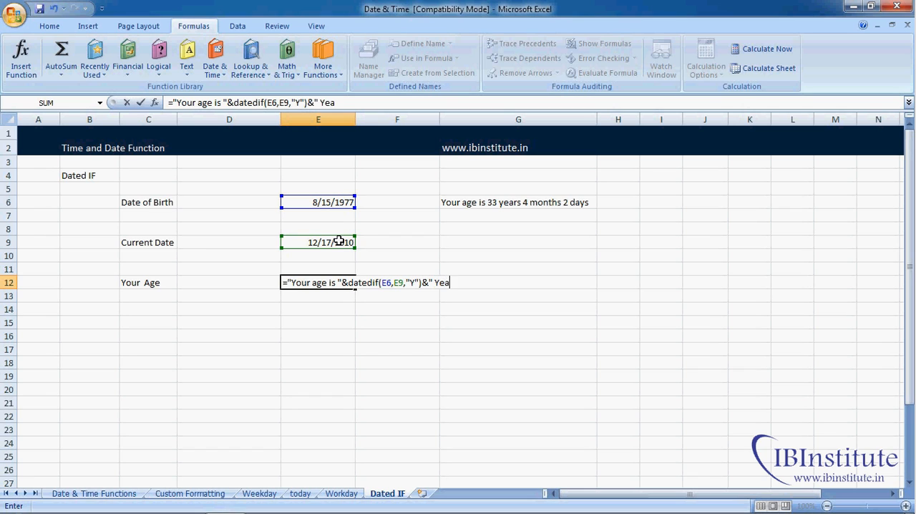
type("rs \"&")
- Copy the datedif(E6,E9,"Y") part of E12's formula and paste it at the formula's end
left_click_drag(349, 284, 423, 284)
key("ctrl+c")
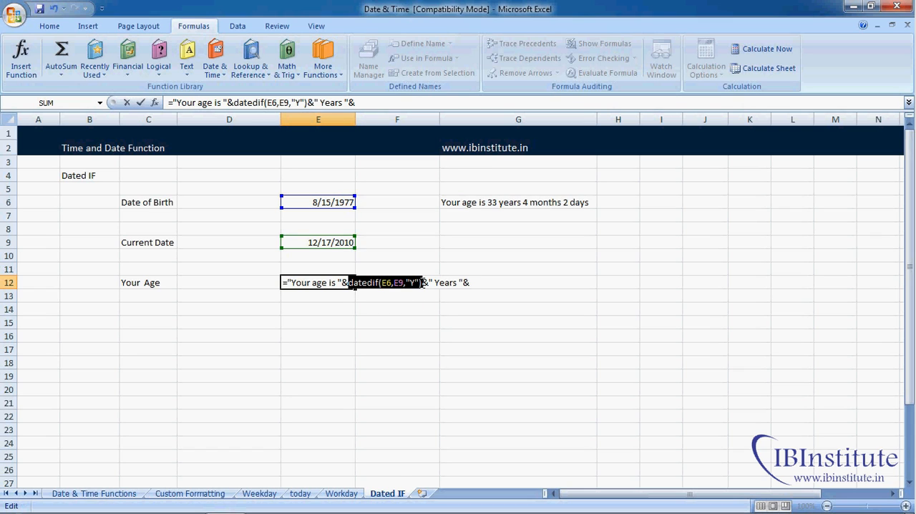
left_click(483, 285)
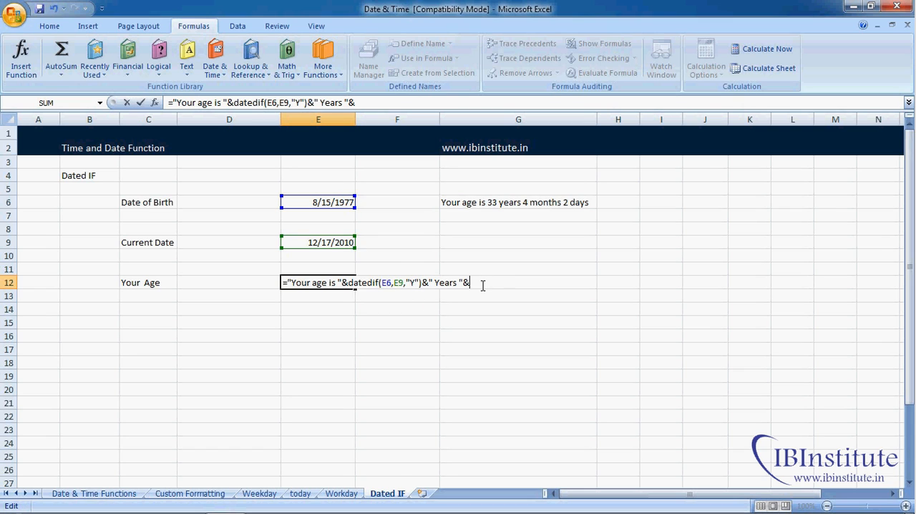
key("ctrl+v")
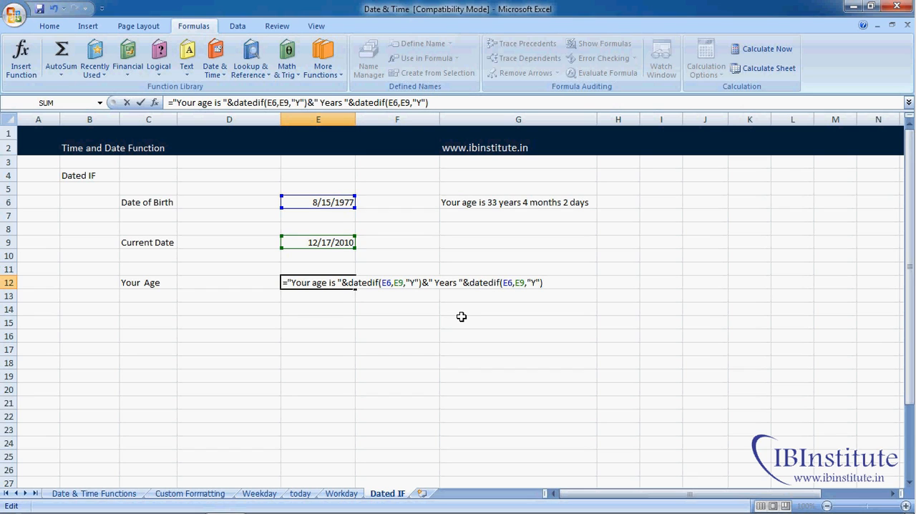
- Change the unit of the second datedif in E12's formula to "Ym" and append &" Months "& after it
left_click(535, 284)
type("m")
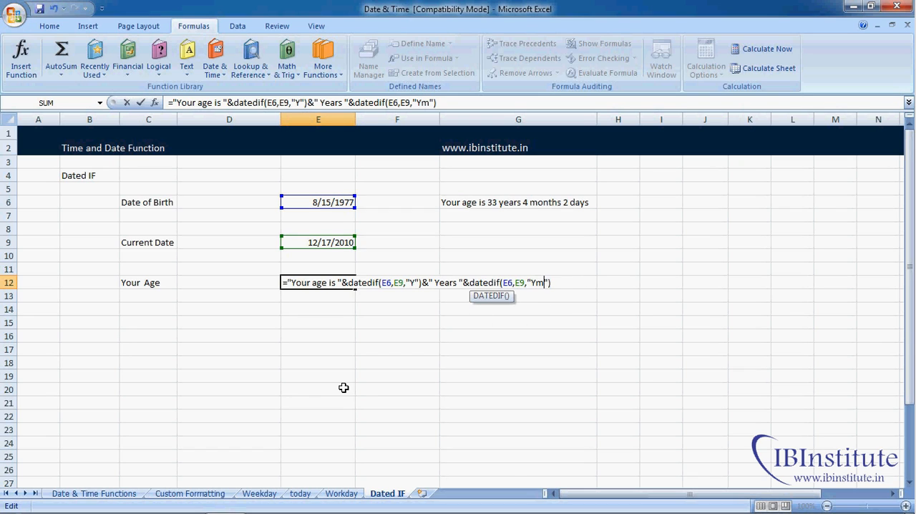
key("End")
type("&")
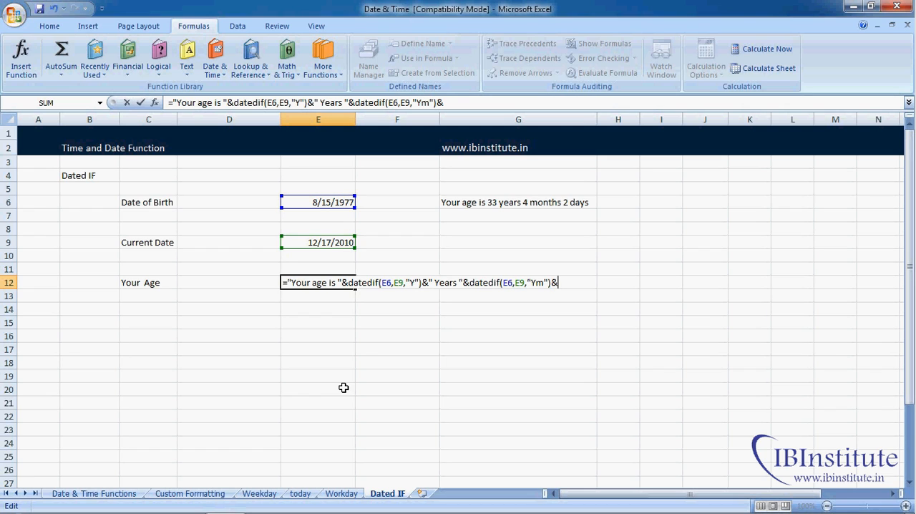
type("\" Months \"&")
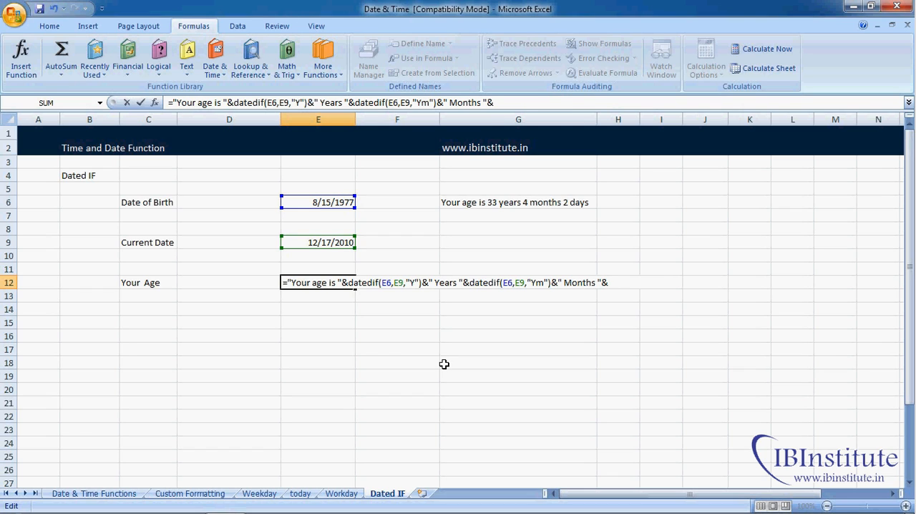
type("datedif(E6,E9,\"Y\")")
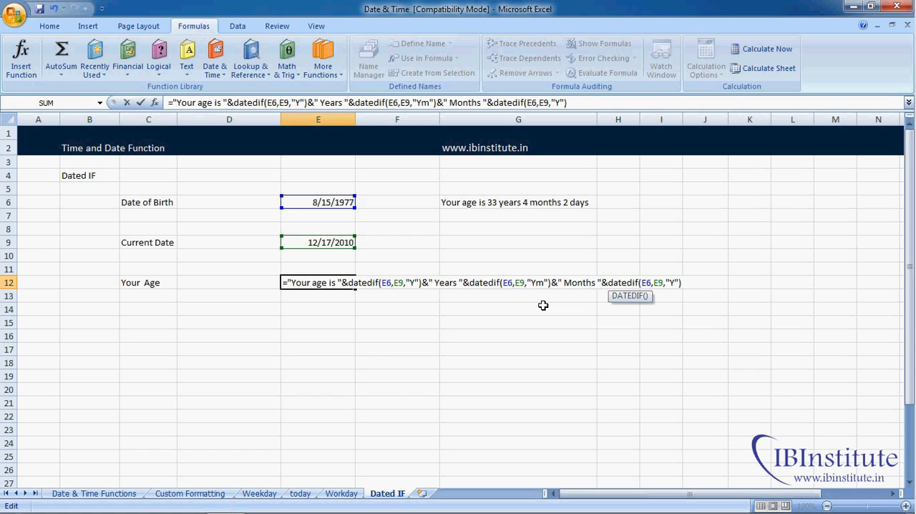
- Add datedif(E6,E9,"md") at the end of E12's formula to calculate the remaining days
key("BackSpace")
type("md")
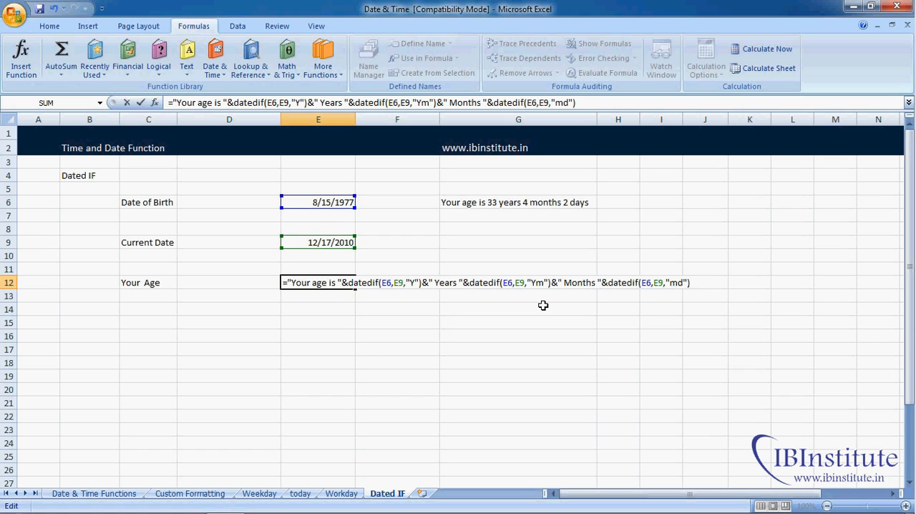
- Append &" Days" to the end of E12's formula and enter the completed formula
key("End")
type("&\" Days\"")
key("Return")
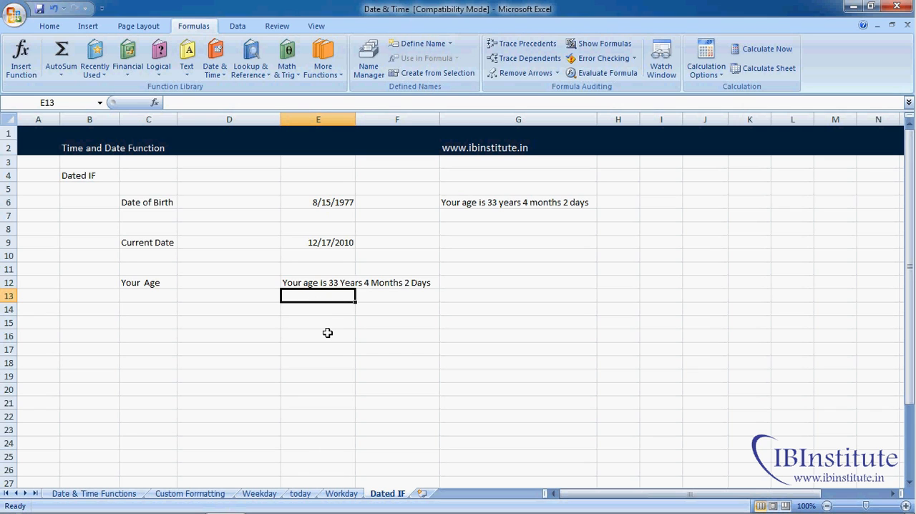
key("Down")
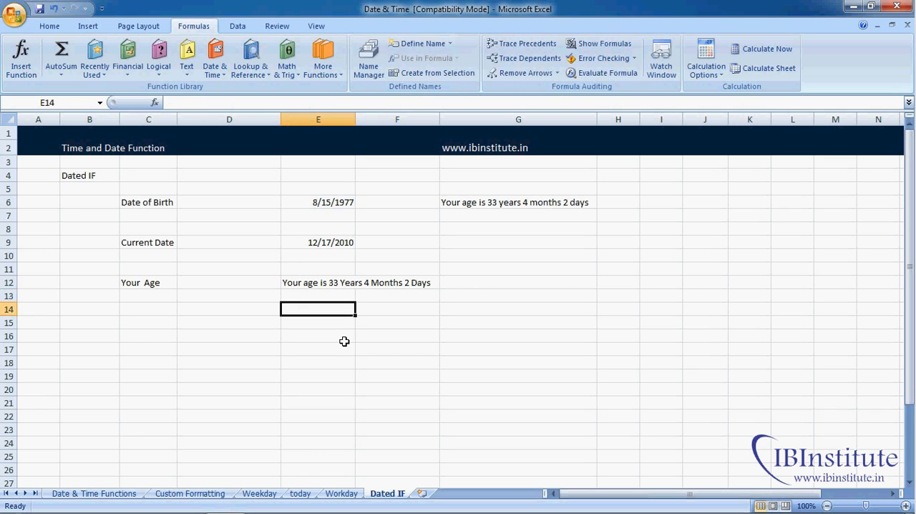
- Open the formula in E12 to review its text parts and DATEDIF units
left_click(329, 282)
double_click(328, 282)
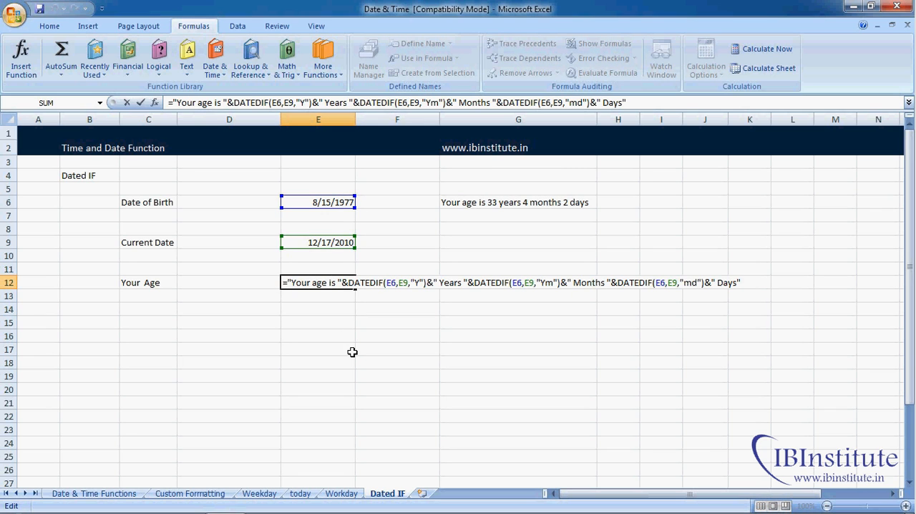